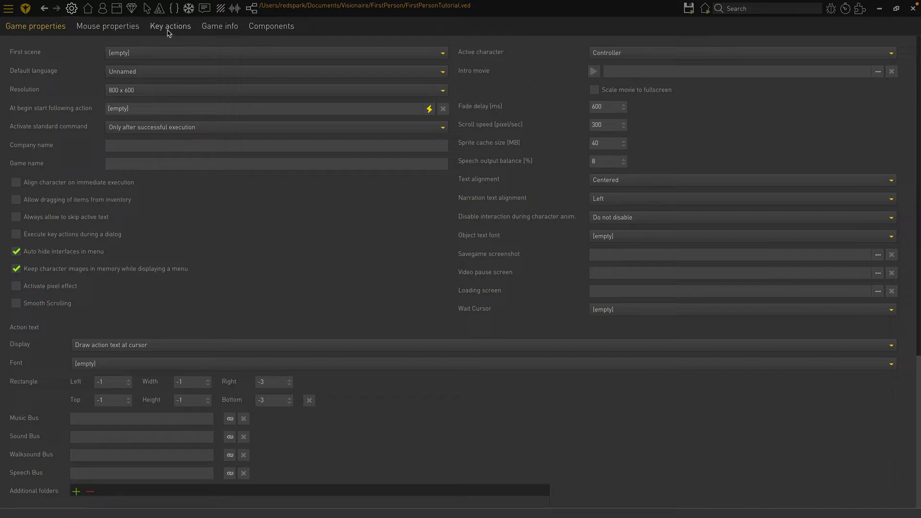
Add a new scene to the Scenes list in the scene editor and name it Room1
{"action": "left_click", "coordinate": [89, 9]}
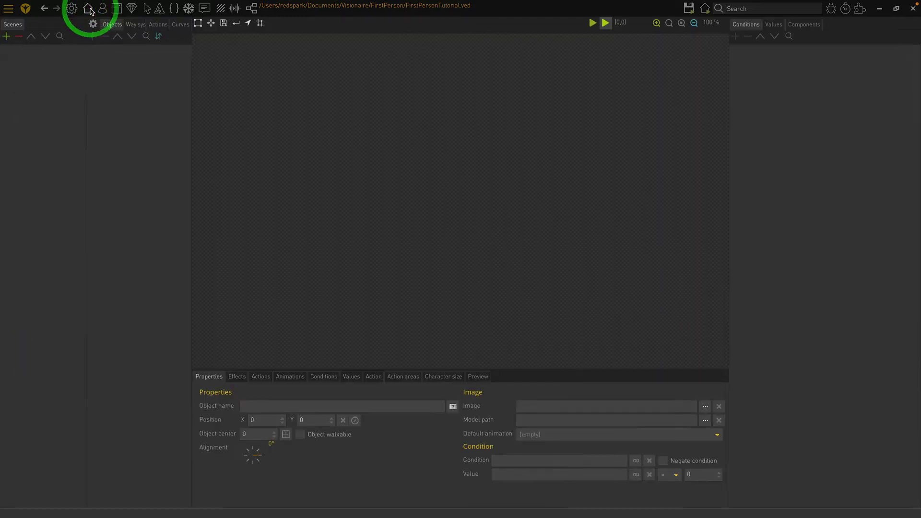
{"action": "left_click", "coordinate": [7, 37]}
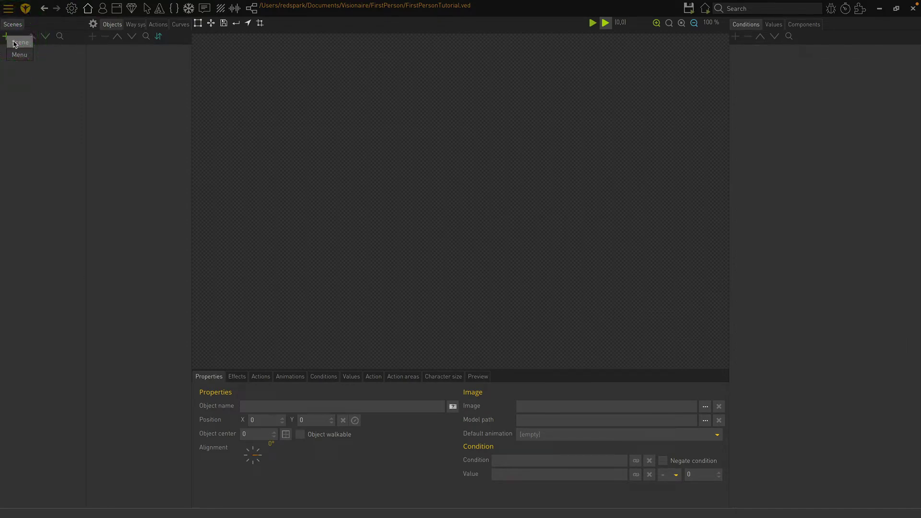
{"action": "left_click", "coordinate": [14, 43]}
{"action": "type", "text": "Room"}
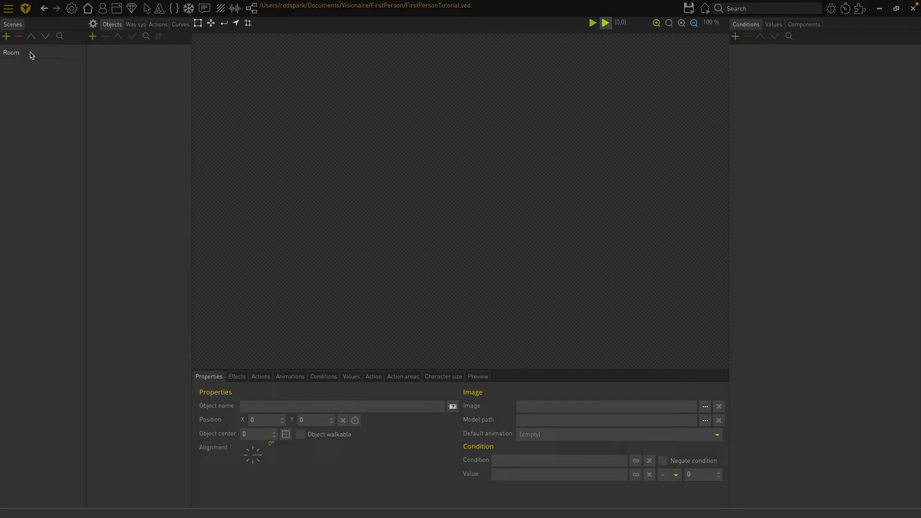
{"action": "type", "text": "1"}
{"action": "key", "text": "Return"}
Add four objects to Room1 named NORTH, SOUTH, EAST and WEST
{"action": "left_click", "coordinate": [93, 36]}
{"action": "type", "text": "NORTH"}
{"action": "key", "text": "Return"}
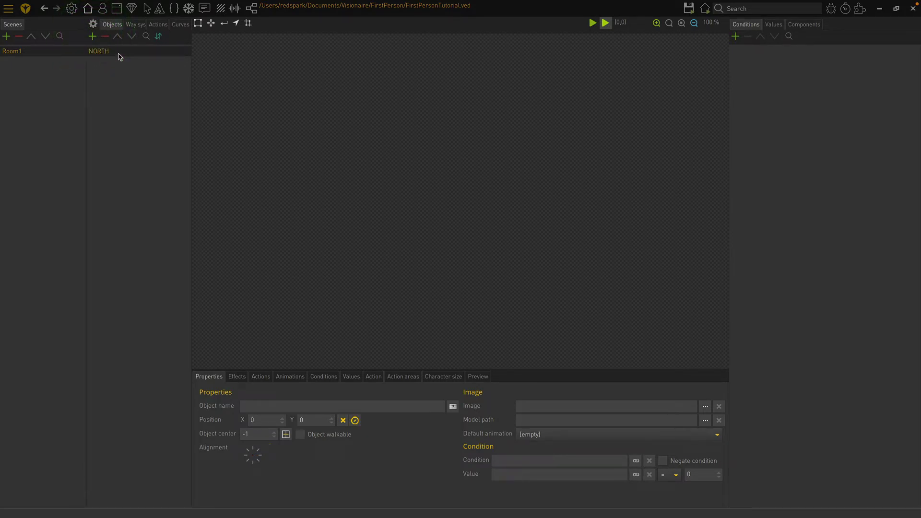
{"action": "left_click", "coordinate": [93, 38]}
{"action": "type", "text": "SOUTH"}
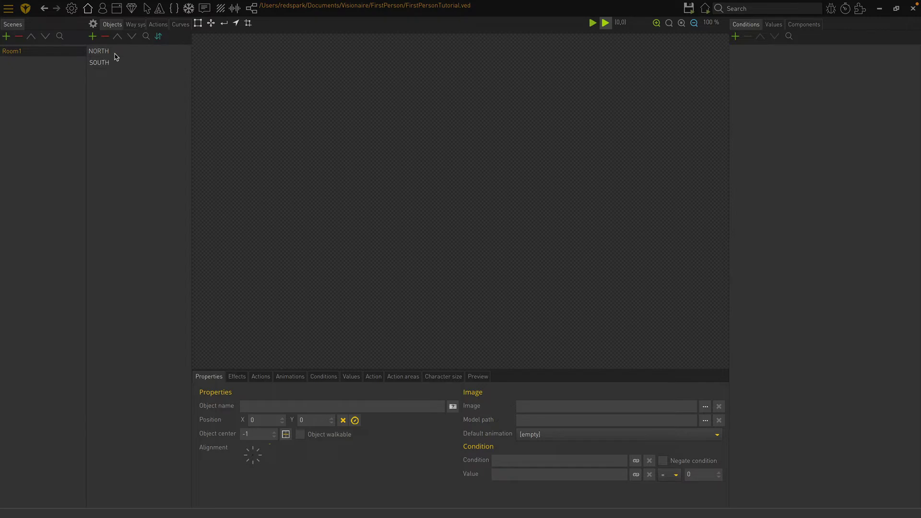
{"action": "key", "text": "Return"}
{"action": "left_click", "coordinate": [93, 37]}
{"action": "type", "text": "EAST"}
{"action": "key", "text": "Return"}
{"action": "left_click", "coordinate": [93, 38]}
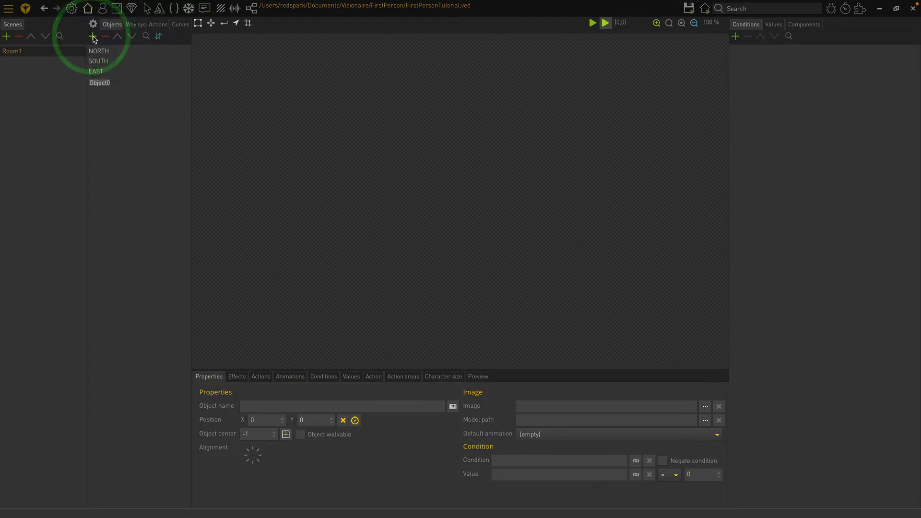
{"action": "type", "text": "WEST"}
{"action": "key", "text": "Return"}
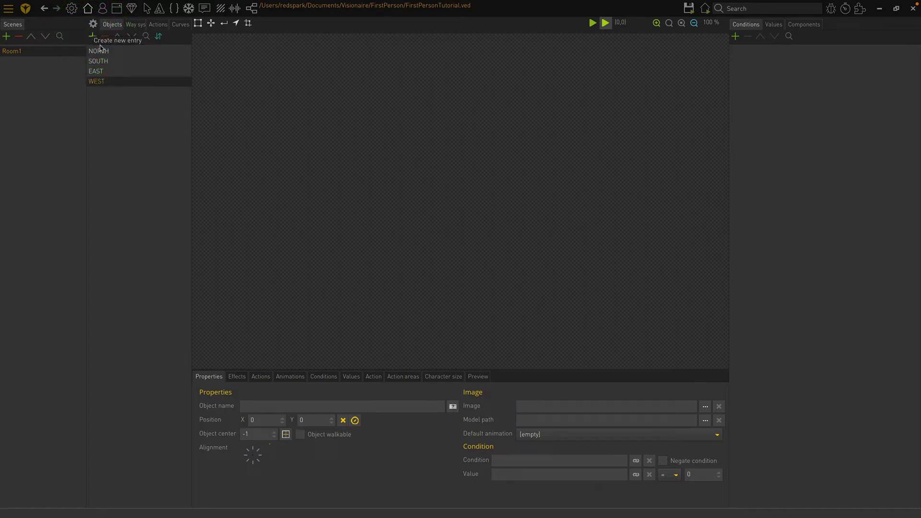
Move EAST above SOUTH so the order reads NORTH, EAST, SOUTH, WEST
{"action": "left_click", "coordinate": [109, 71]}
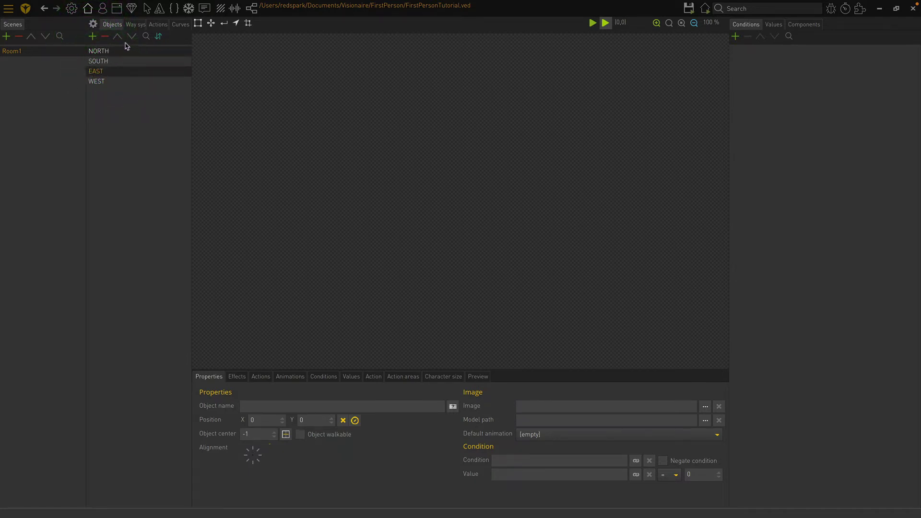
{"action": "left_click", "coordinate": [119, 39]}
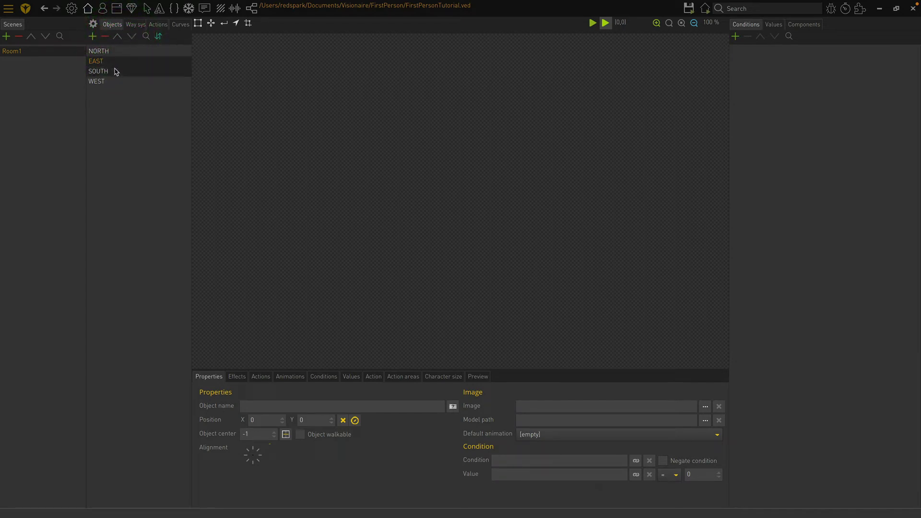
{"action": "left_click", "coordinate": [110, 52]}
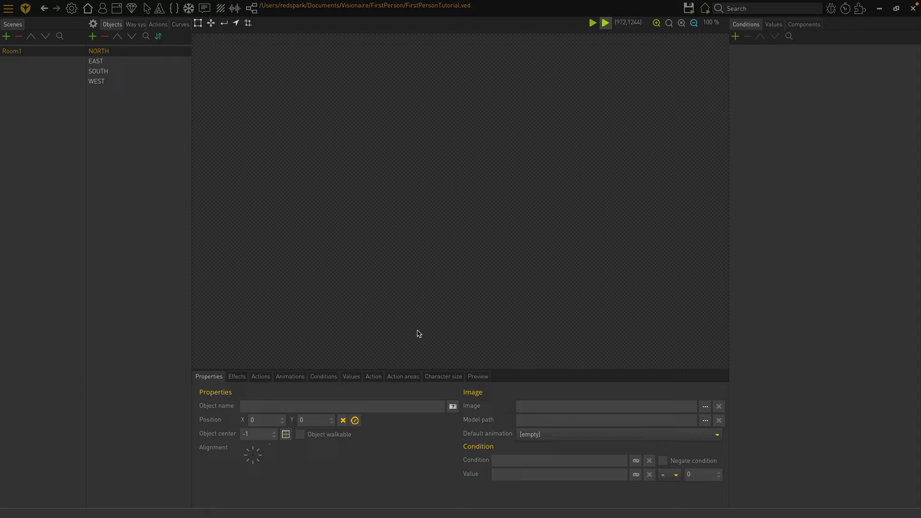
Set NORTH's image to graphics/room16N1/room16N10001.png
{"action": "left_click", "coordinate": [216, 379]}
{"action": "left_click", "coordinate": [706, 408]}
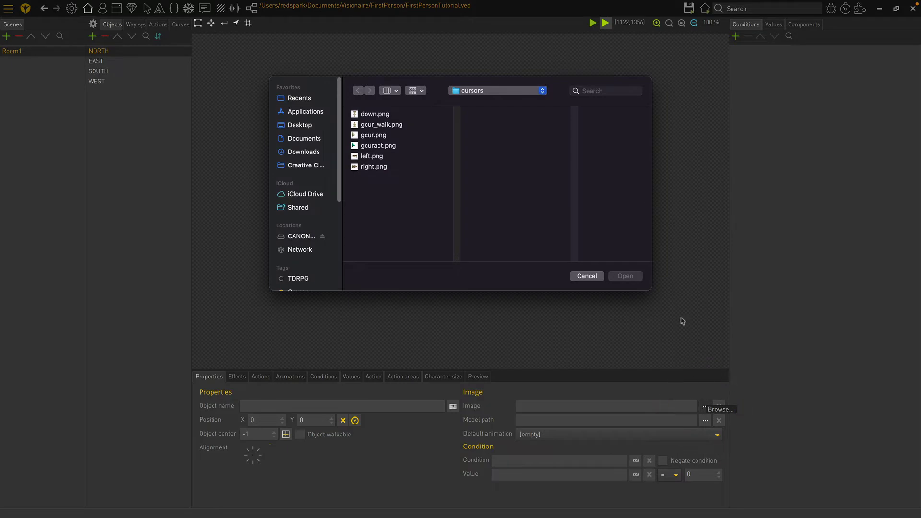
{"action": "left_click", "coordinate": [470, 91]}
{"action": "left_click", "coordinate": [471, 102]}
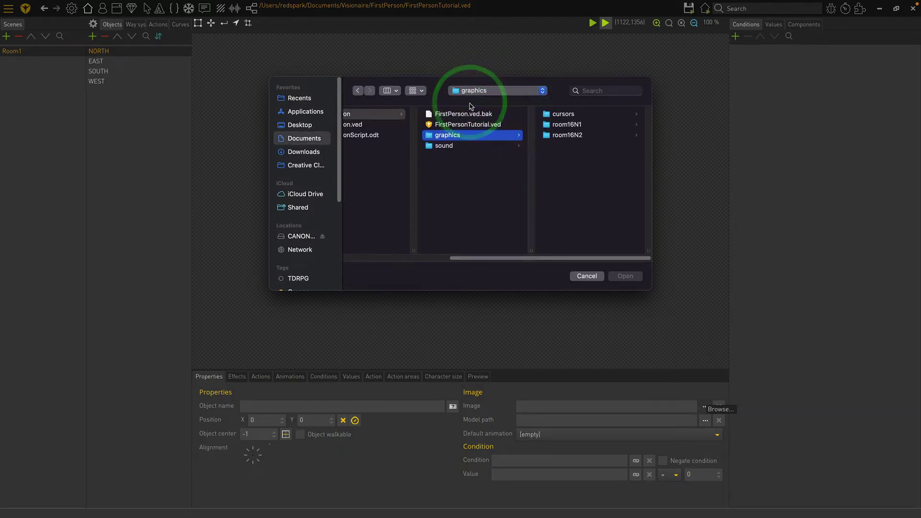
{"action": "left_click", "coordinate": [566, 125]}
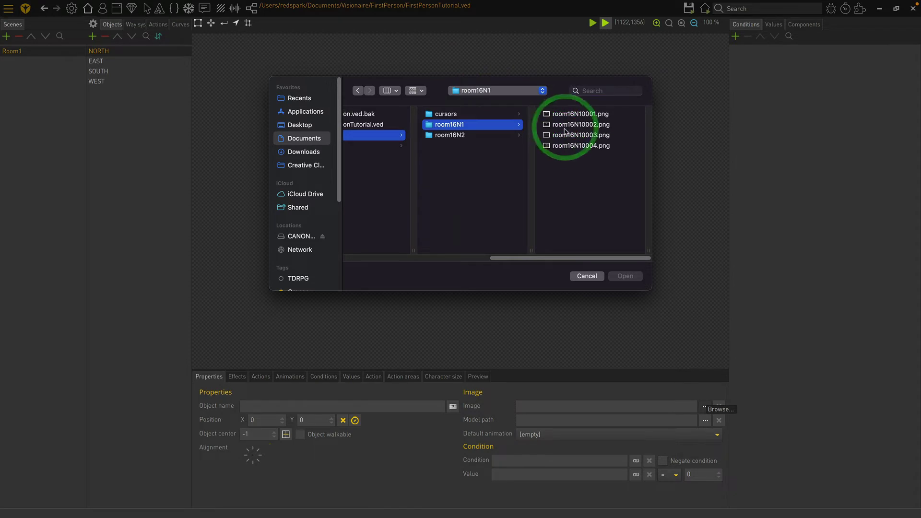
{"action": "left_click", "coordinate": [577, 114]}
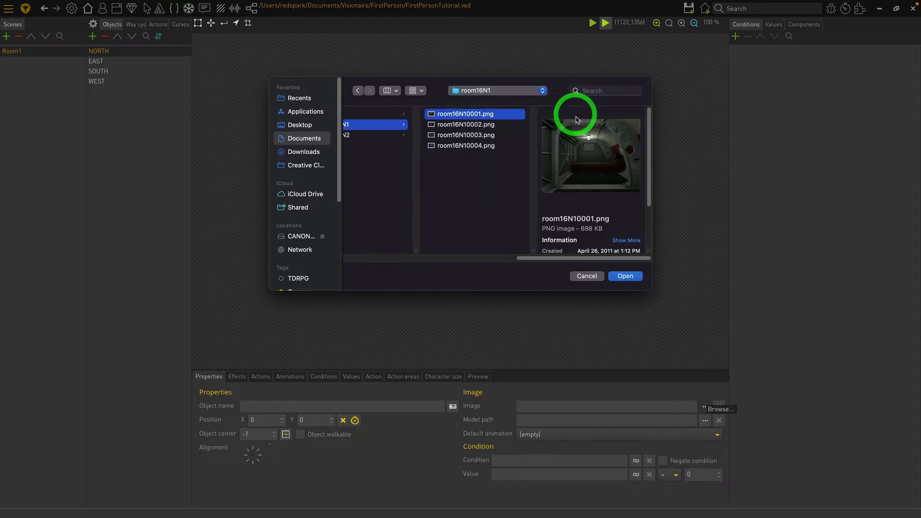
{"action": "left_click", "coordinate": [626, 277]}
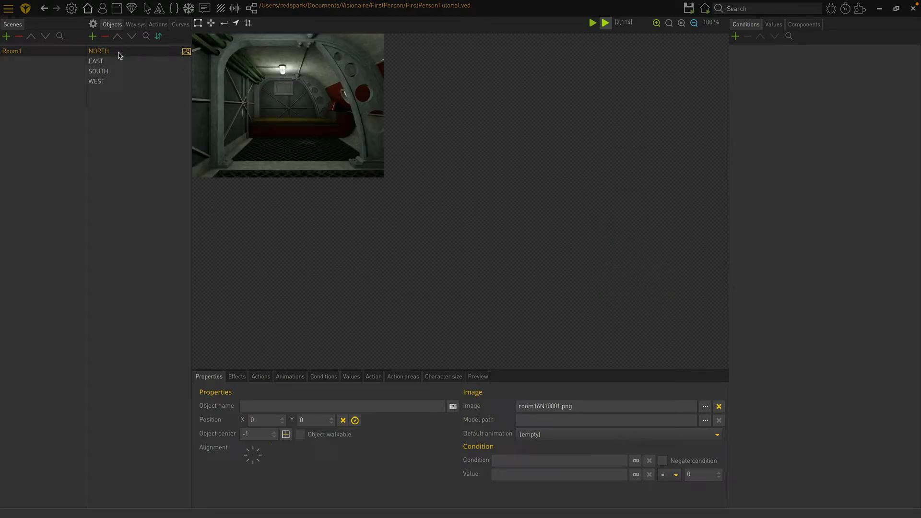
Assign room16N10002.png to EAST, room16N10003.png to SOUTH and room16N10004.png to WEST
{"action": "left_click", "coordinate": [187, 60]}
{"action": "left_click", "coordinate": [705, 407]}
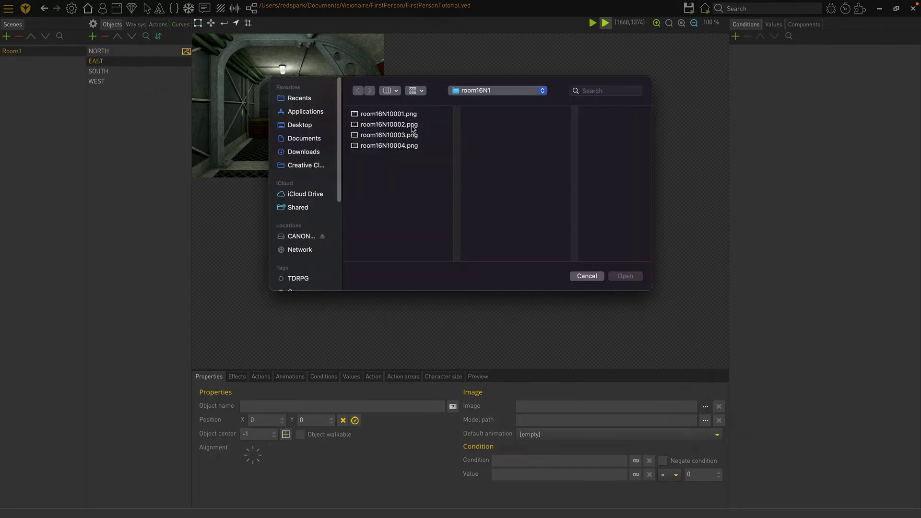
{"action": "left_click", "coordinate": [412, 126]}
{"action": "left_click", "coordinate": [628, 277]}
{"action": "left_click", "coordinate": [149, 72]}
{"action": "left_click", "coordinate": [705, 407]}
{"action": "left_click", "coordinate": [395, 136]}
{"action": "left_click", "coordinate": [631, 277]}
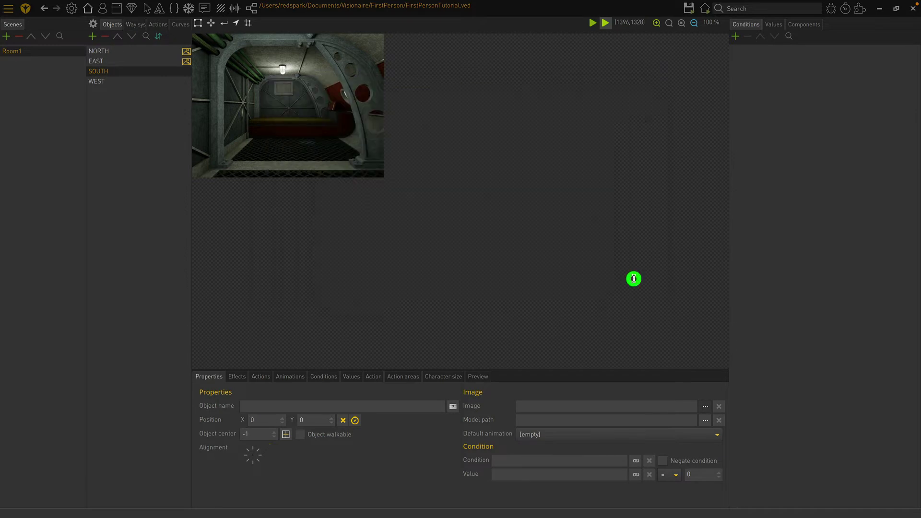
{"action": "left_click", "coordinate": [181, 82]}
{"action": "left_click", "coordinate": [704, 406]}
{"action": "left_click", "coordinate": [397, 140]}
{"action": "left_click", "coordinate": [626, 277]}
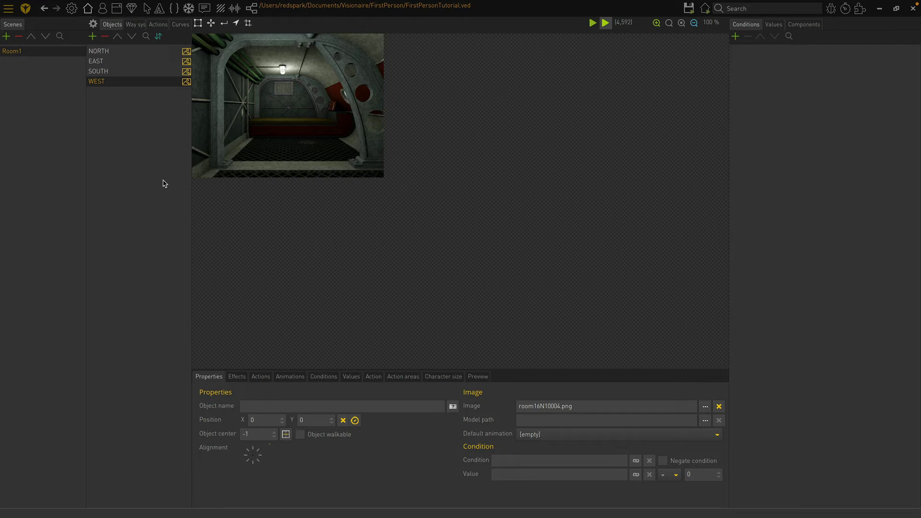
In Room1's Values, add a value named Facing and change its initial value from -1 to 1
{"action": "left_click", "coordinate": [775, 26]}
{"action": "left_click", "coordinate": [735, 36]}
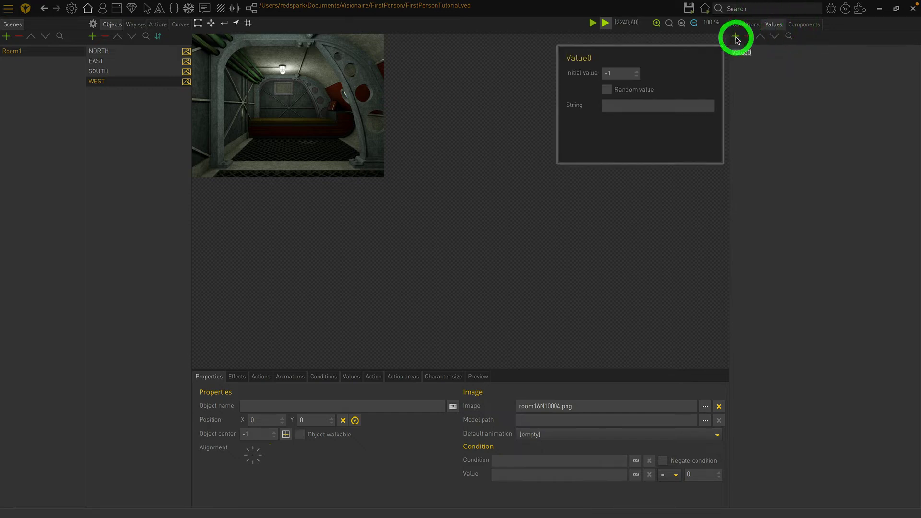
{"action": "left_click", "coordinate": [746, 53]}
{"action": "type", "text": "Facing"}
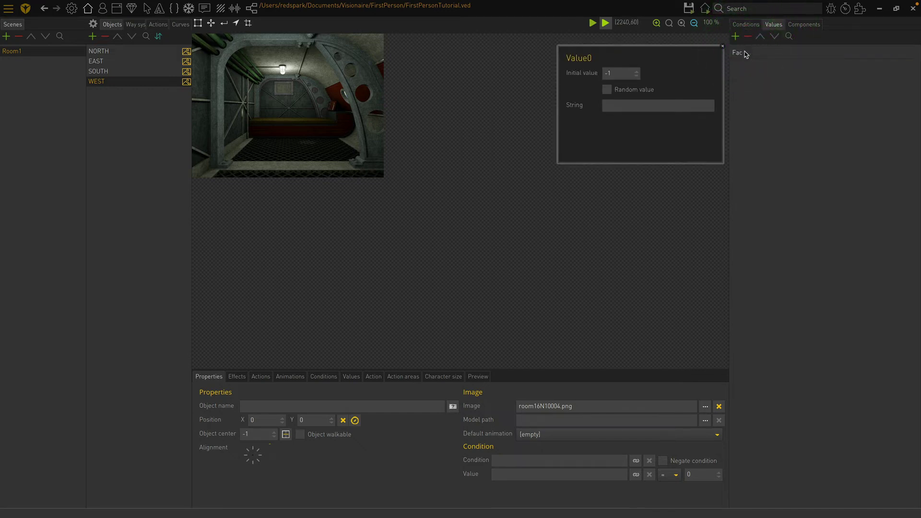
{"action": "key", "text": "Return"}
{"action": "left_click", "coordinate": [620, 71]}
{"action": "left_click", "coordinate": [601, 72]}
{"action": "type", "text": "1"}
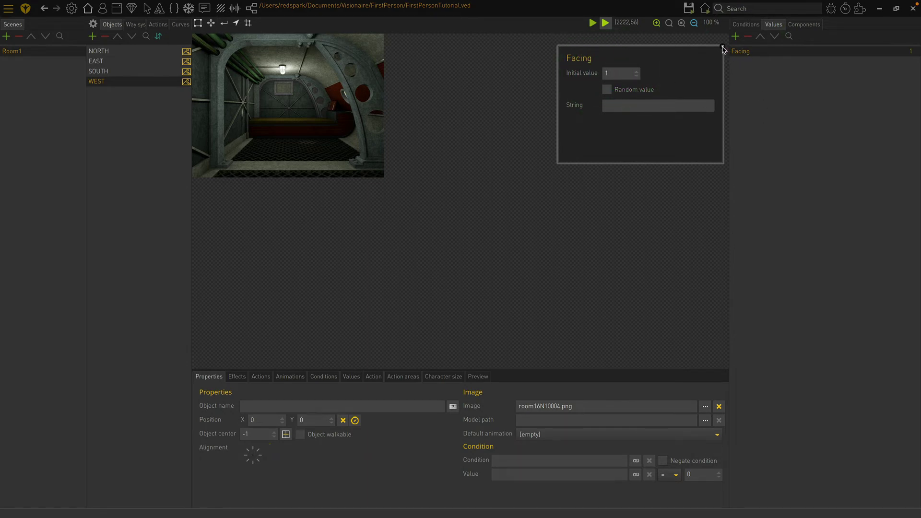
{"action": "left_click", "coordinate": [723, 47]}
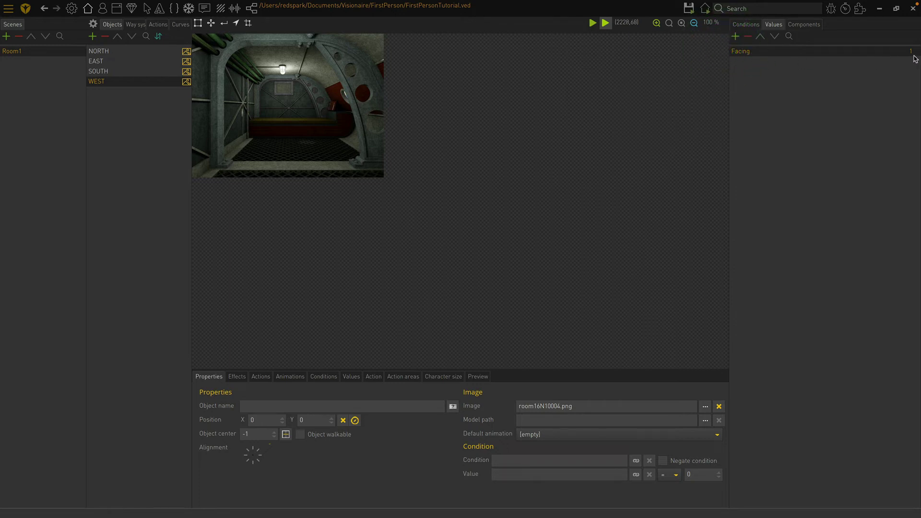
{"action": "left_click", "coordinate": [128, 53]}
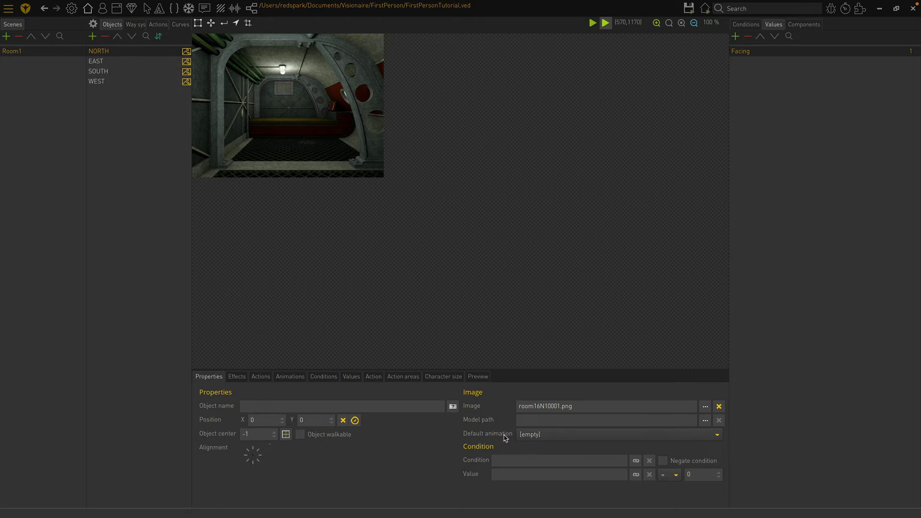
Link NORTH's condition value to Room1's Facing value
{"action": "left_click", "coordinate": [513, 474]}
{"action": "left_click", "coordinate": [636, 475]}
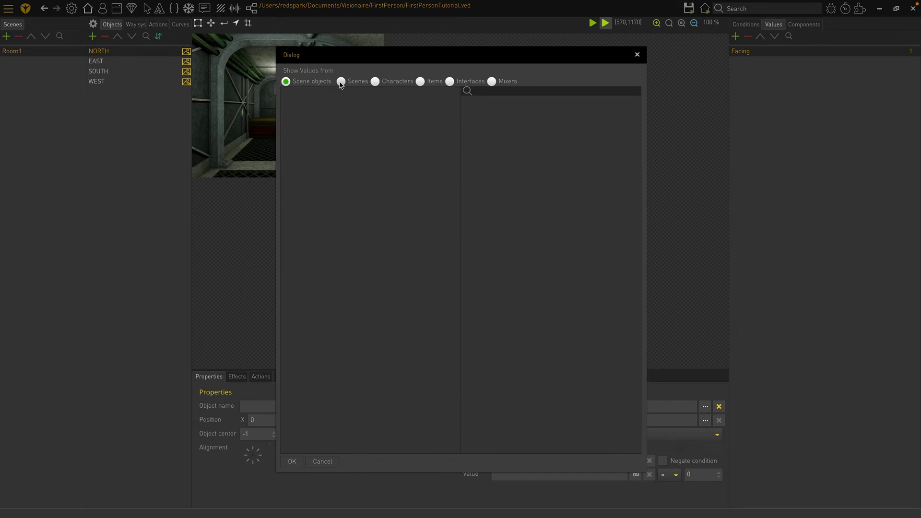
{"action": "left_click", "coordinate": [341, 82]}
{"action": "left_click", "coordinate": [312, 93]}
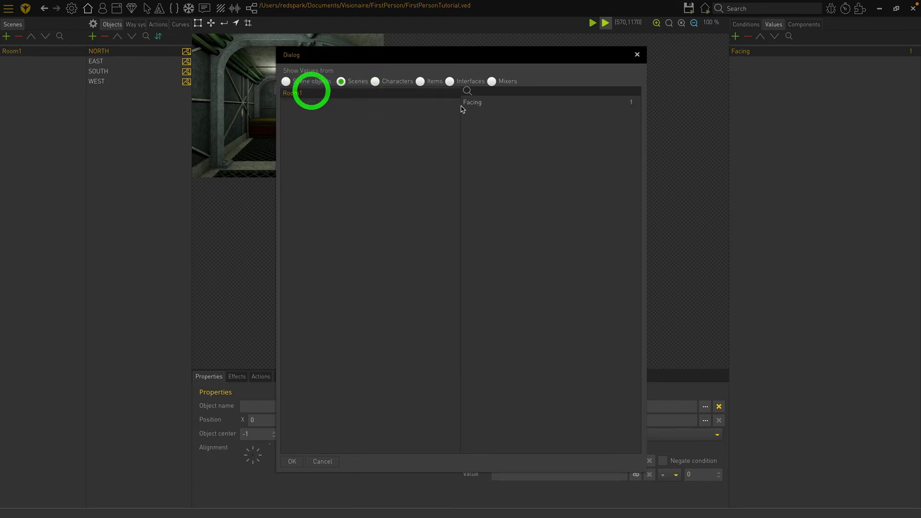
{"action": "left_click", "coordinate": [472, 103]}
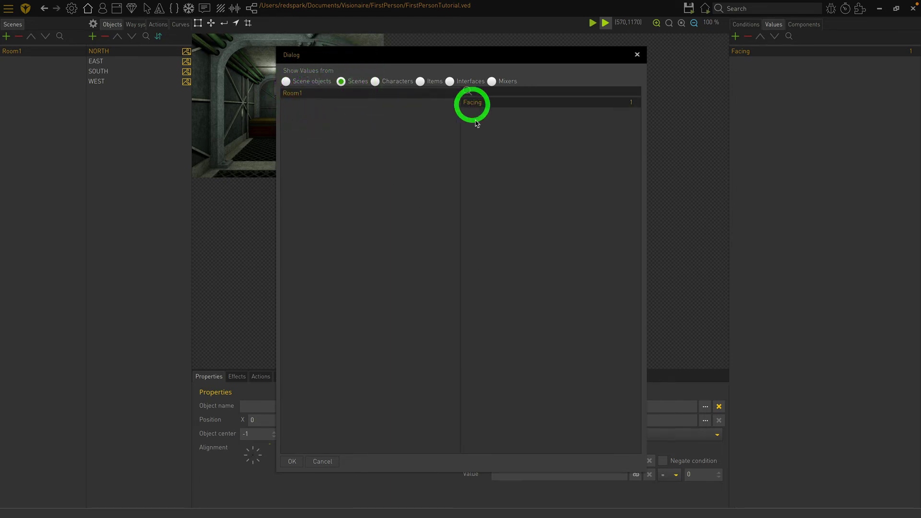
{"action": "left_click", "coordinate": [292, 462]}
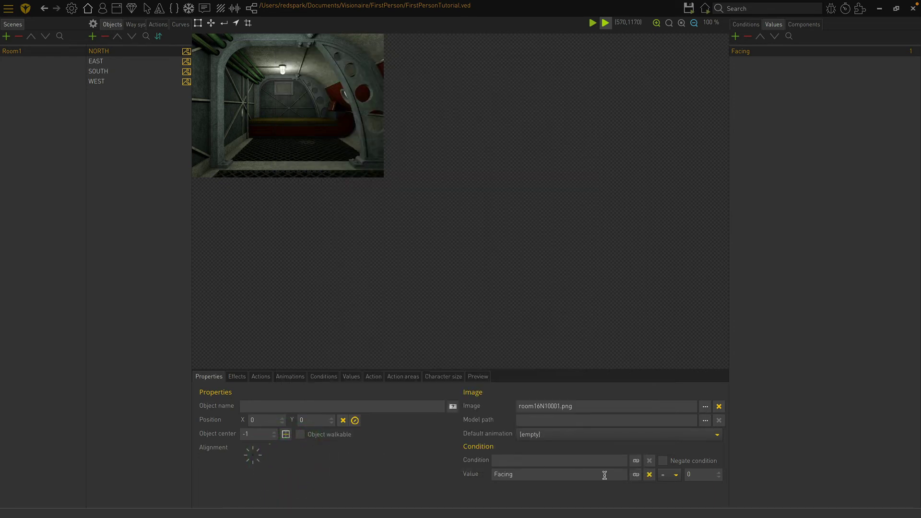
{"action": "left_click", "coordinate": [698, 475]}
Give EAST a condition of Room1's Facing equal to 2
{"action": "left_click", "coordinate": [137, 61]}
{"action": "left_click", "coordinate": [636, 475]}
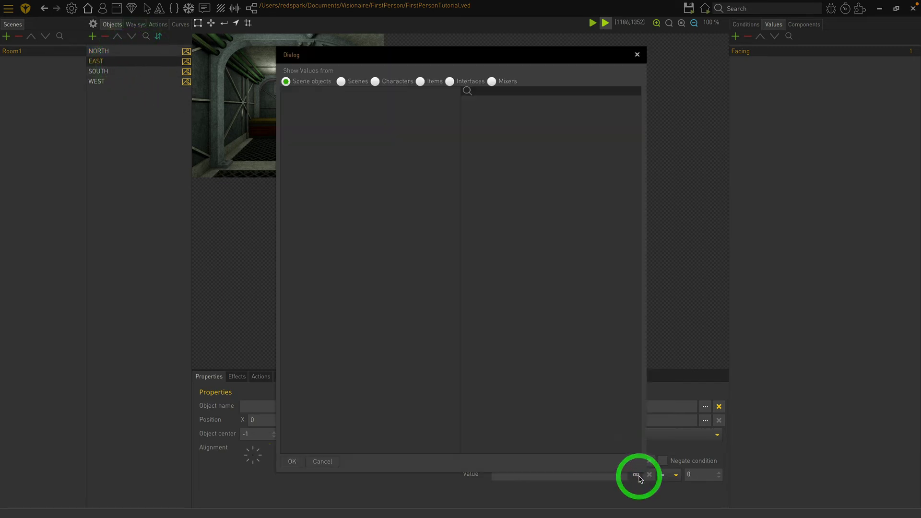
{"action": "left_click", "coordinate": [341, 81]}
{"action": "left_click", "coordinate": [318, 92]}
{"action": "left_click", "coordinate": [490, 102]}
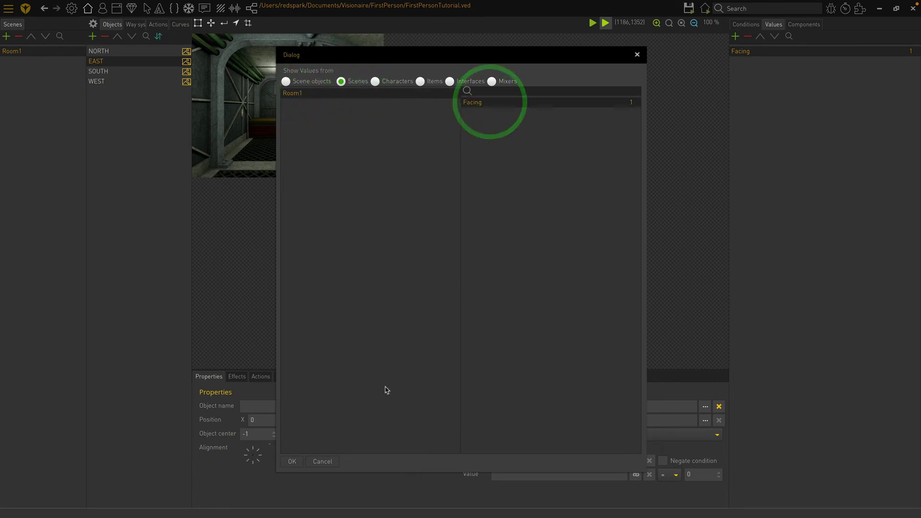
{"action": "left_click", "coordinate": [292, 462]}
{"action": "left_click", "coordinate": [688, 475]}
{"action": "type", "text": "2"}
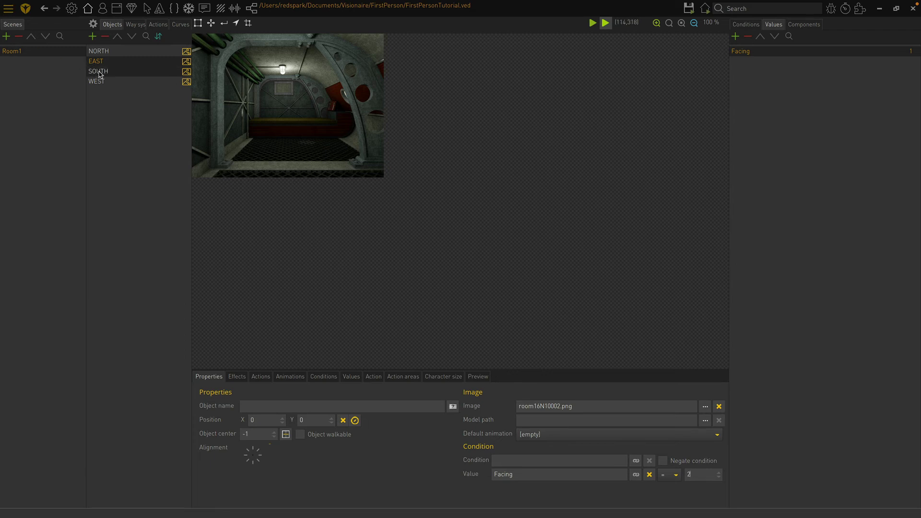
Give SOUTH a condition of Room1's Facing equal to 3
{"action": "left_click", "coordinate": [99, 73]}
{"action": "left_click", "coordinate": [636, 475]}
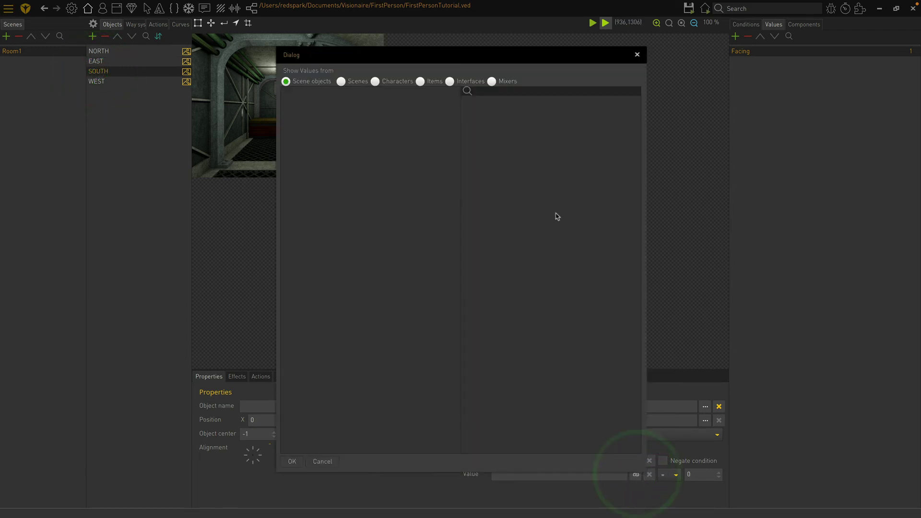
{"action": "left_click", "coordinate": [341, 82]}
{"action": "left_click", "coordinate": [490, 103]}
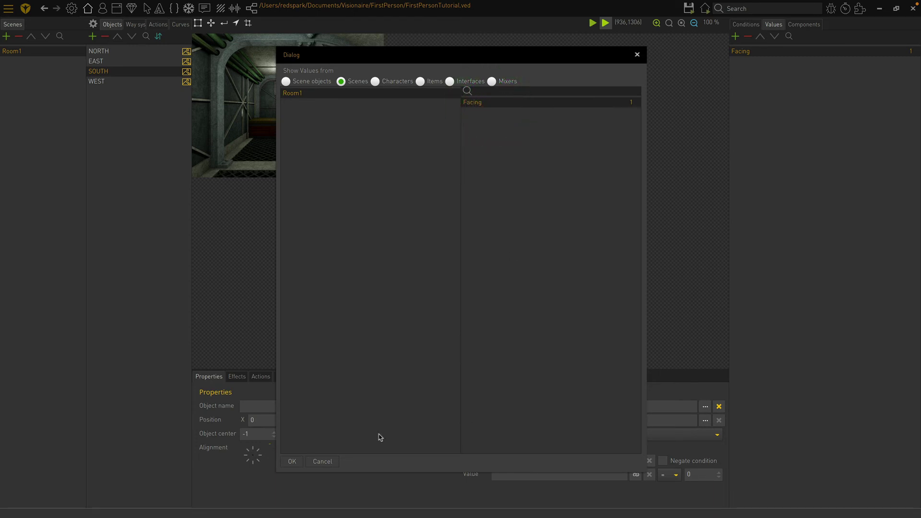
{"action": "left_click", "coordinate": [292, 461]}
{"action": "left_click", "coordinate": [681, 476]}
{"action": "type", "text": "3"}
Give WEST a condition of Room1's Facing equal to 4
{"action": "left_click", "coordinate": [103, 81]}
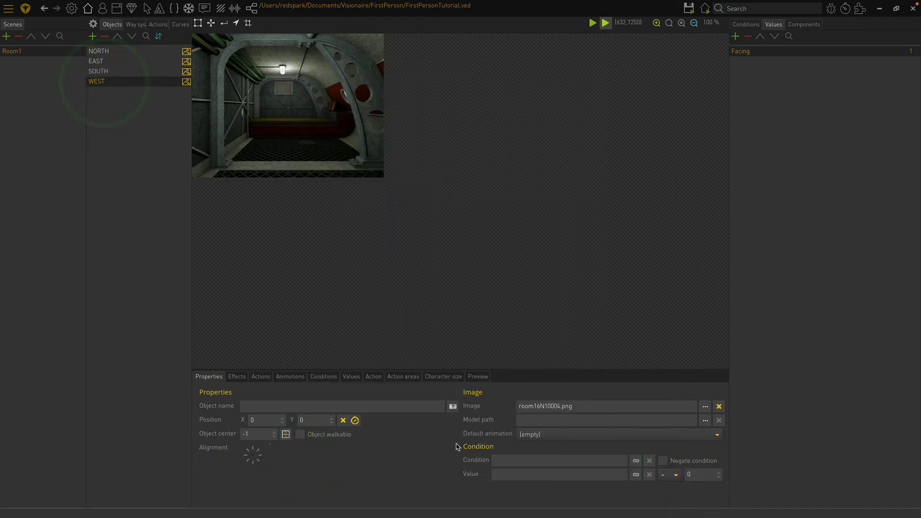
{"action": "left_click", "coordinate": [636, 474]}
{"action": "left_click", "coordinate": [341, 81]}
{"action": "left_click", "coordinate": [474, 102]}
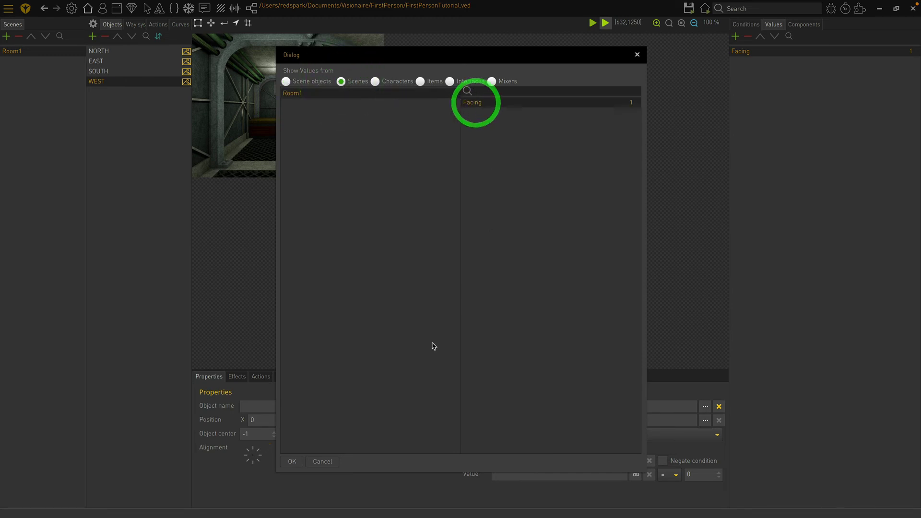
{"action": "left_click", "coordinate": [292, 462]}
{"action": "left_click", "coordinate": [681, 475]}
{"action": "type", "text": "4"}
Change Facing's initial value to 2
{"action": "left_click", "coordinate": [136, 152]}
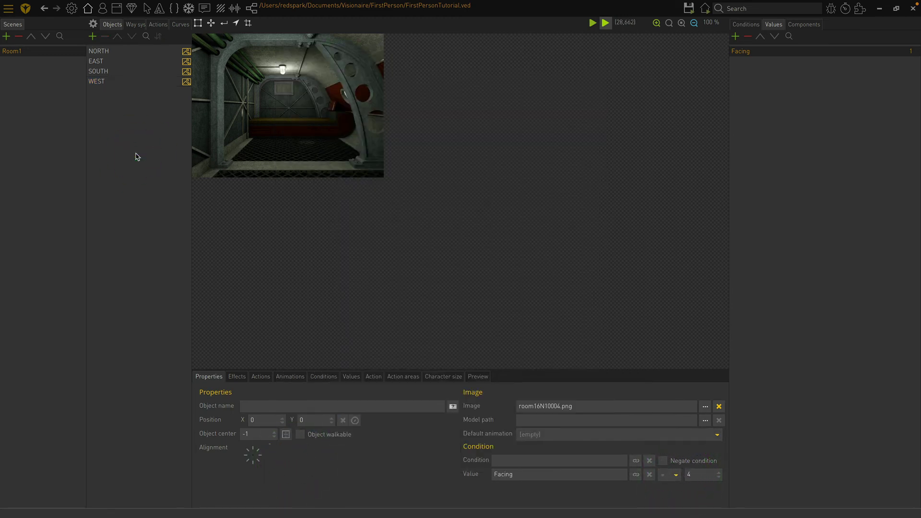
{"action": "left_click", "coordinate": [773, 51]}
{"action": "double_click", "coordinate": [596, 74]}
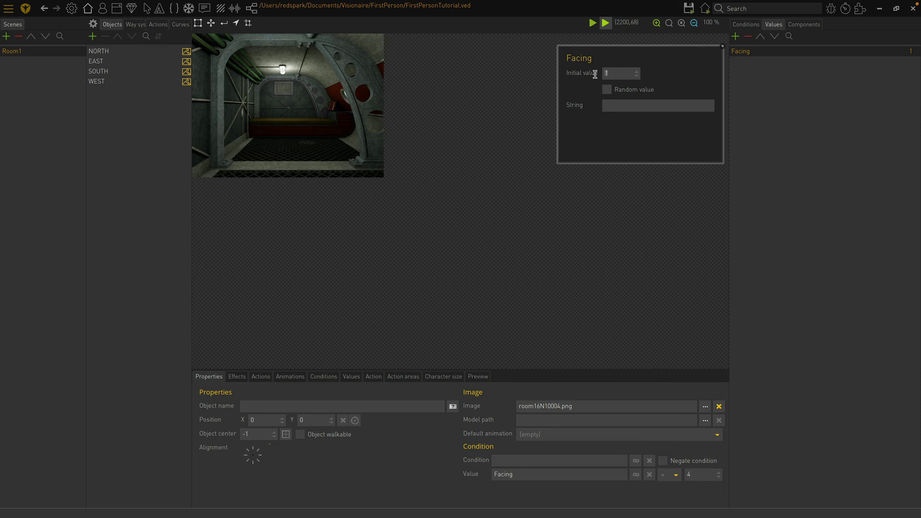
{"action": "left_click", "coordinate": [724, 47]}
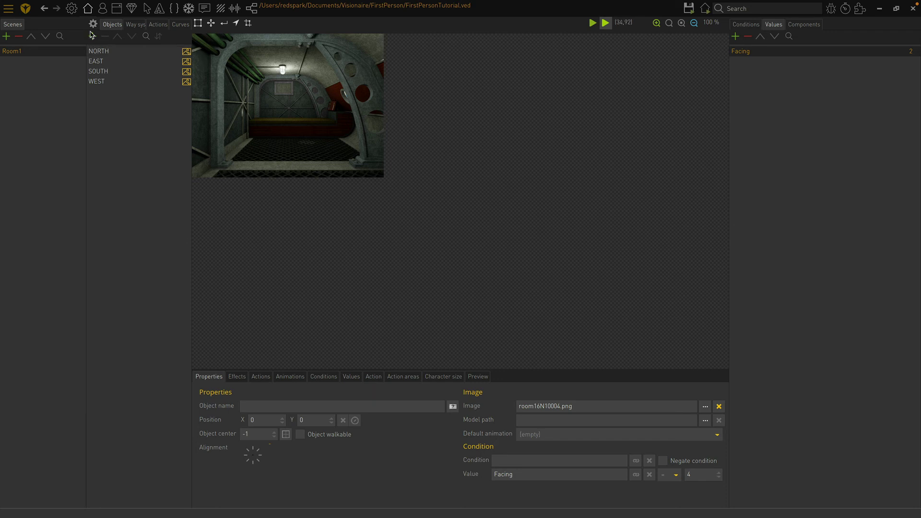
Choose Room1 as the First scene in the game properties
{"action": "left_click", "coordinate": [72, 8]}
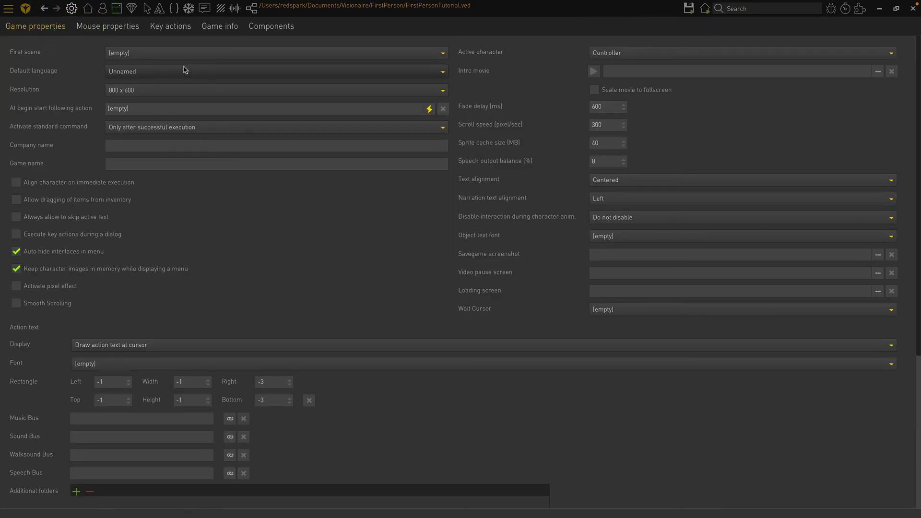
{"action": "left_click", "coordinate": [154, 54]}
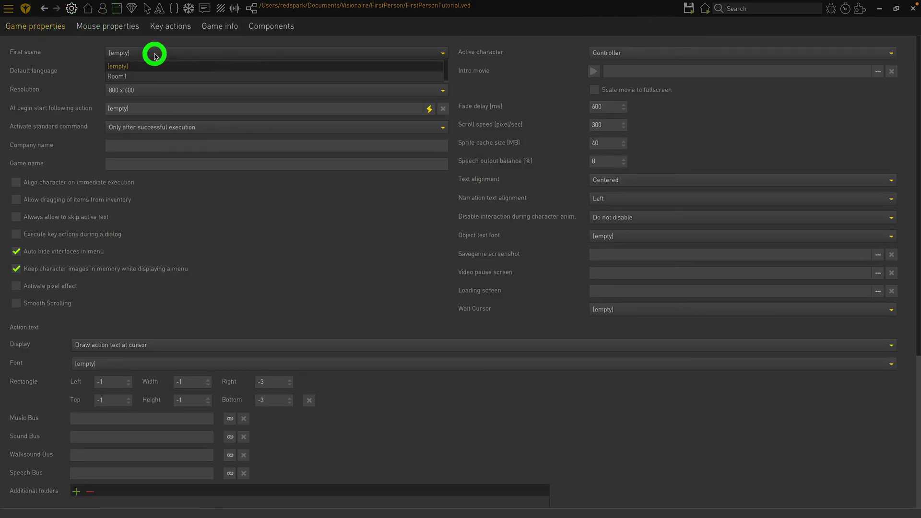
{"action": "left_click", "coordinate": [148, 77]}
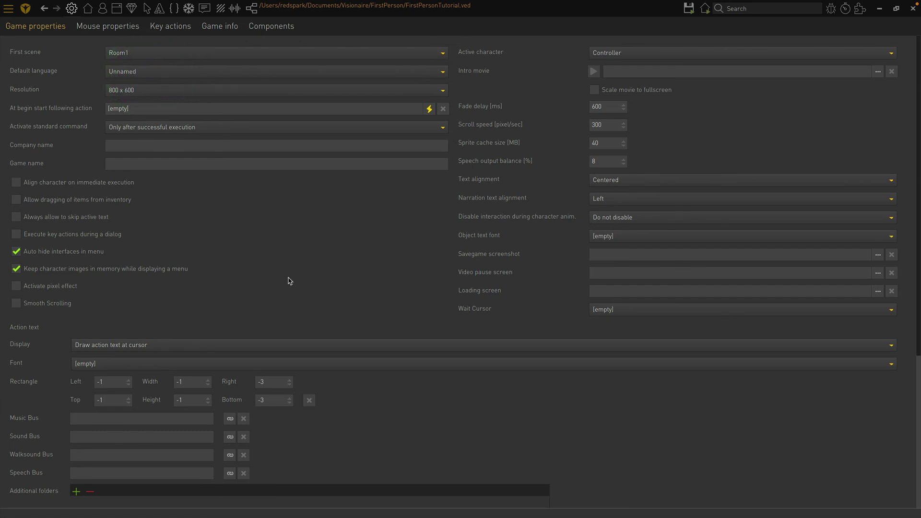
Back in the scene editor, dismiss the Facing value settings and open the save and run options
{"action": "left_click", "coordinate": [88, 8]}
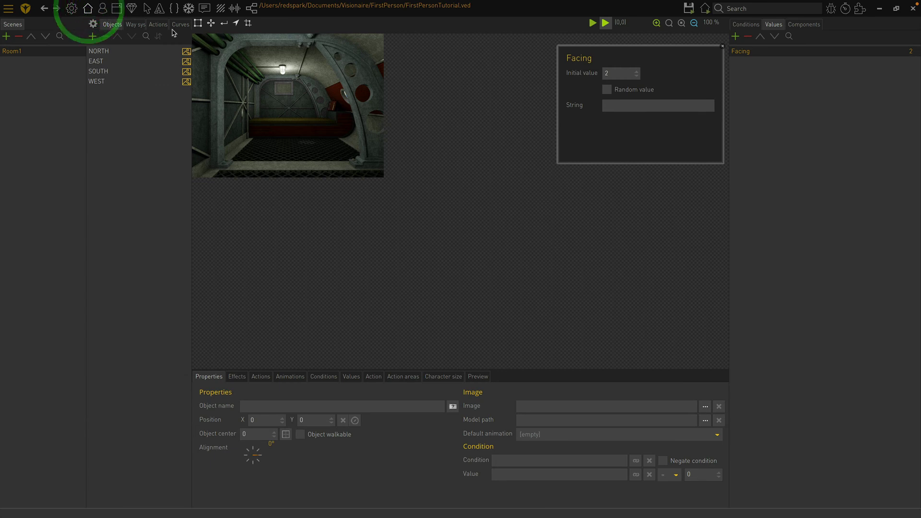
{"action": "left_click", "coordinate": [705, 10]}
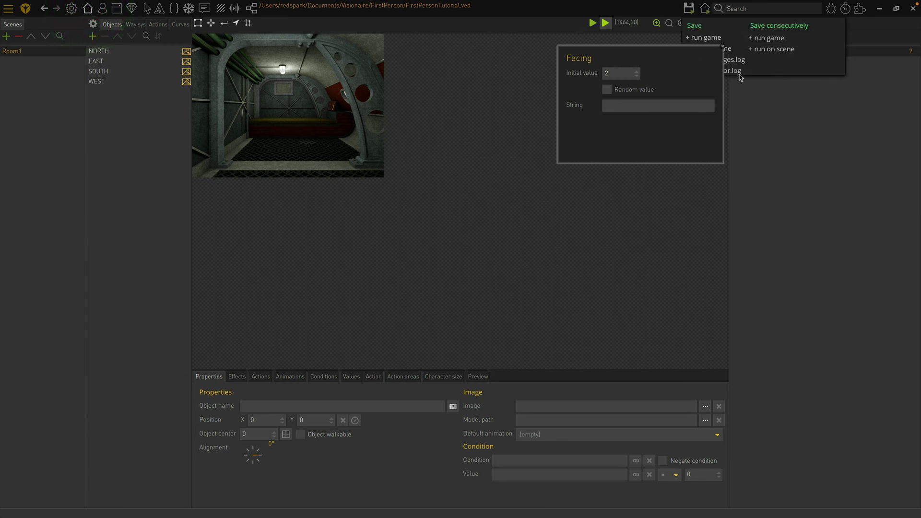
{"action": "left_click", "coordinate": [723, 46]}
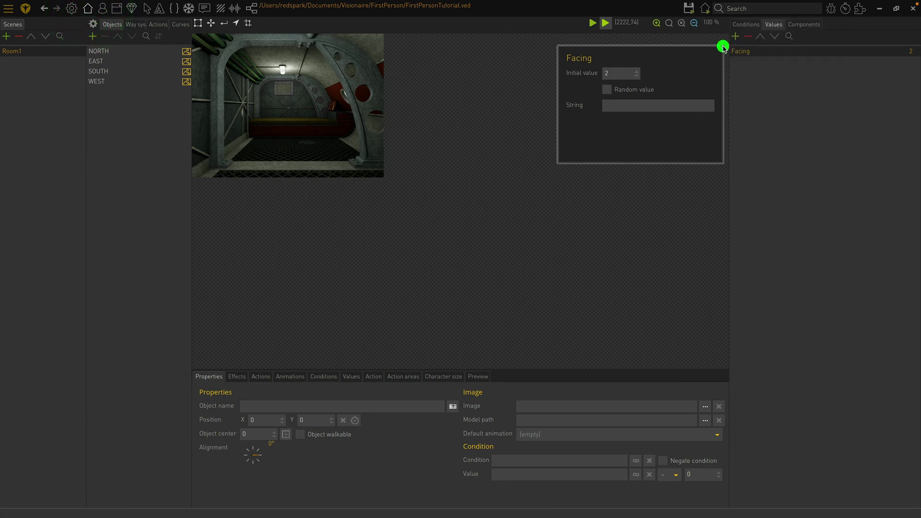
{"action": "left_click", "coordinate": [688, 8]}
{"action": "left_click", "coordinate": [699, 37]}
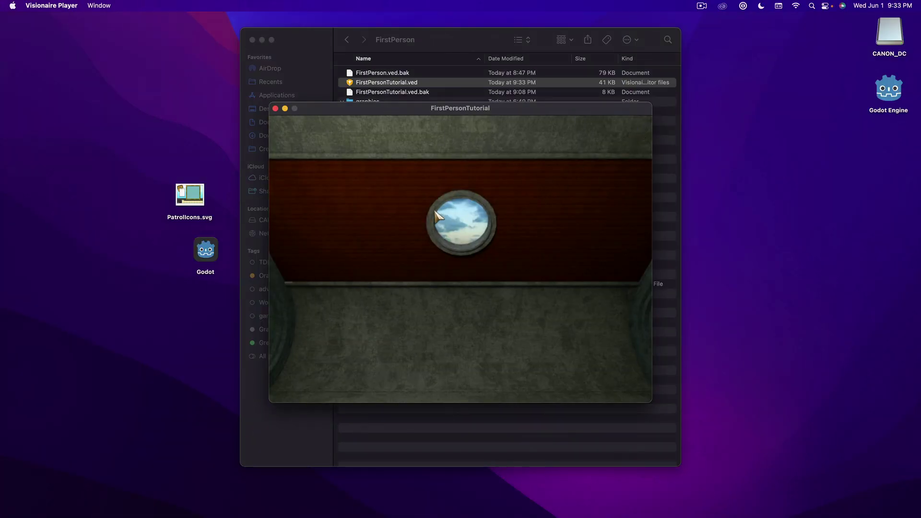
{"action": "left_click", "coordinate": [252, 39]}
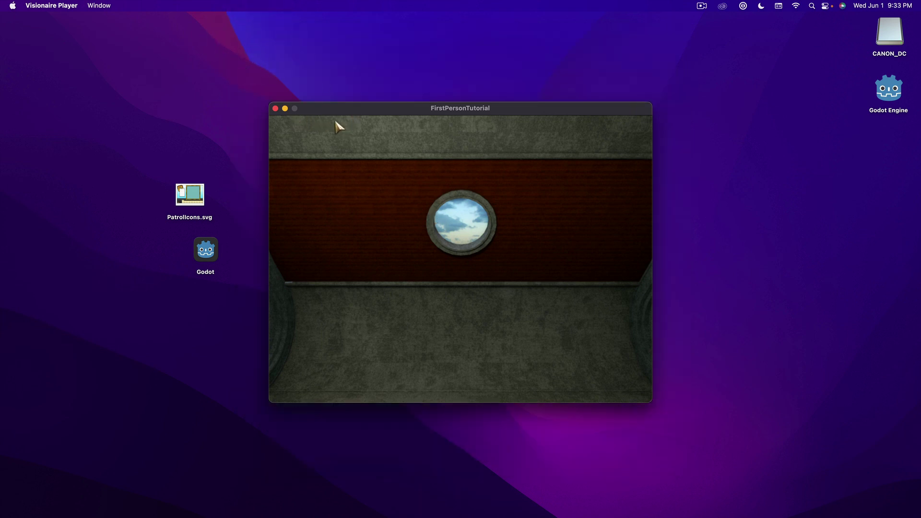
{"action": "left_click", "coordinate": [275, 108]}
{"action": "key", "text": "ctrl+Right"}
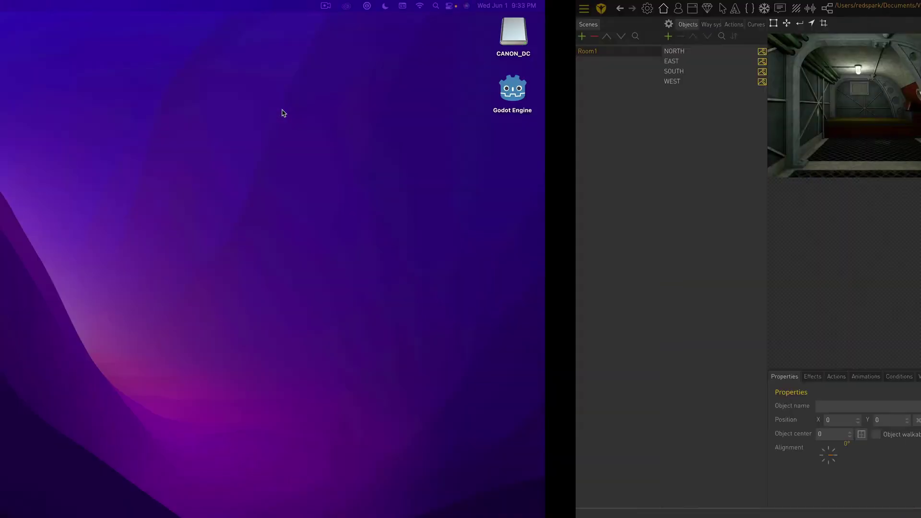